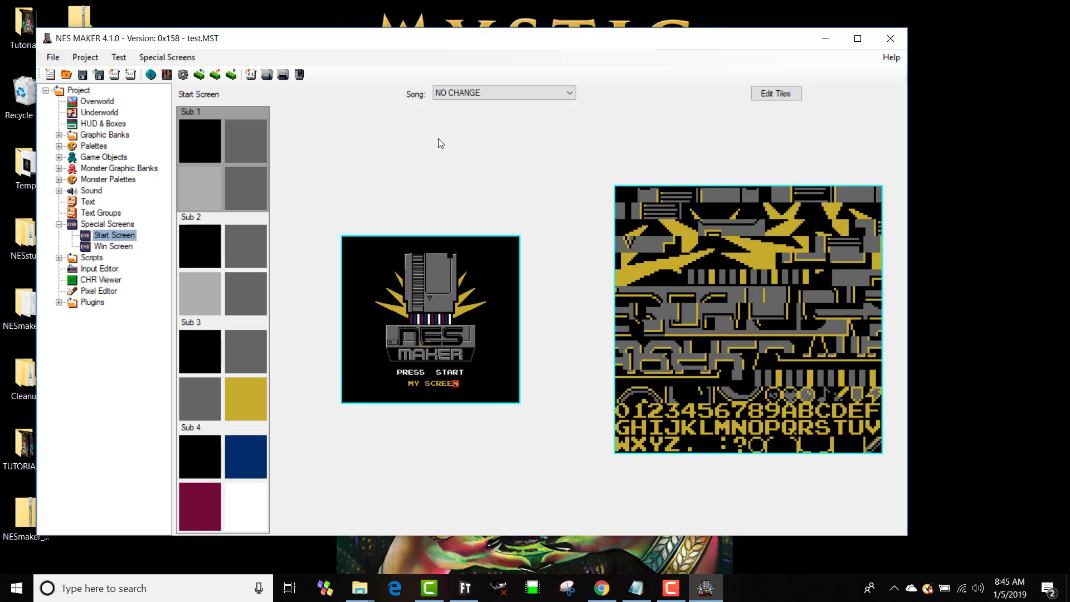
View the start screen's tile editor and set the start screen's song to song_MyDumbSong.
click(776, 93)
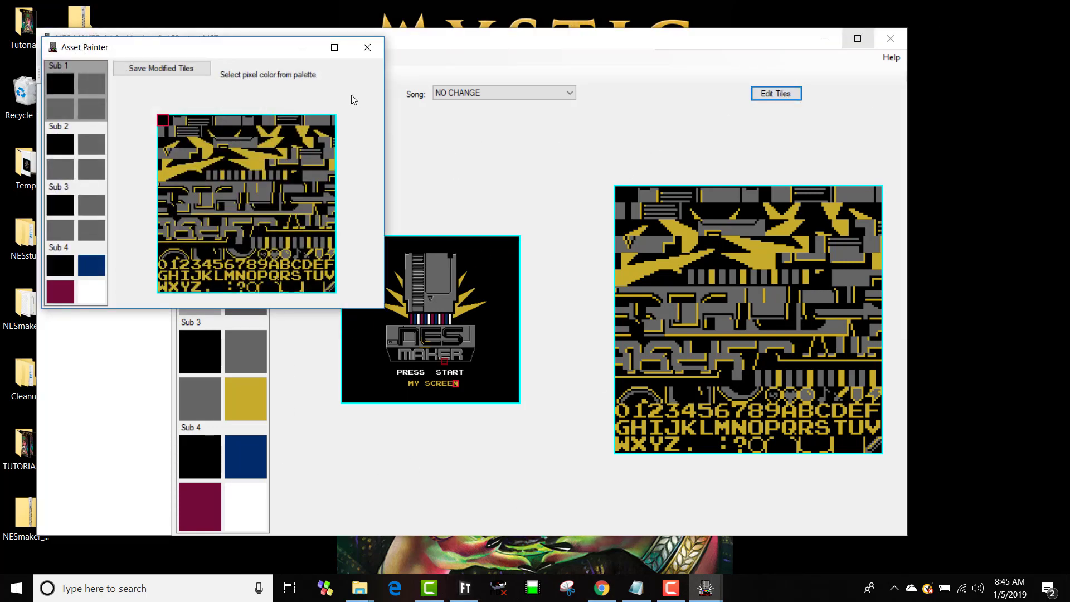
click(367, 49)
click(552, 93)
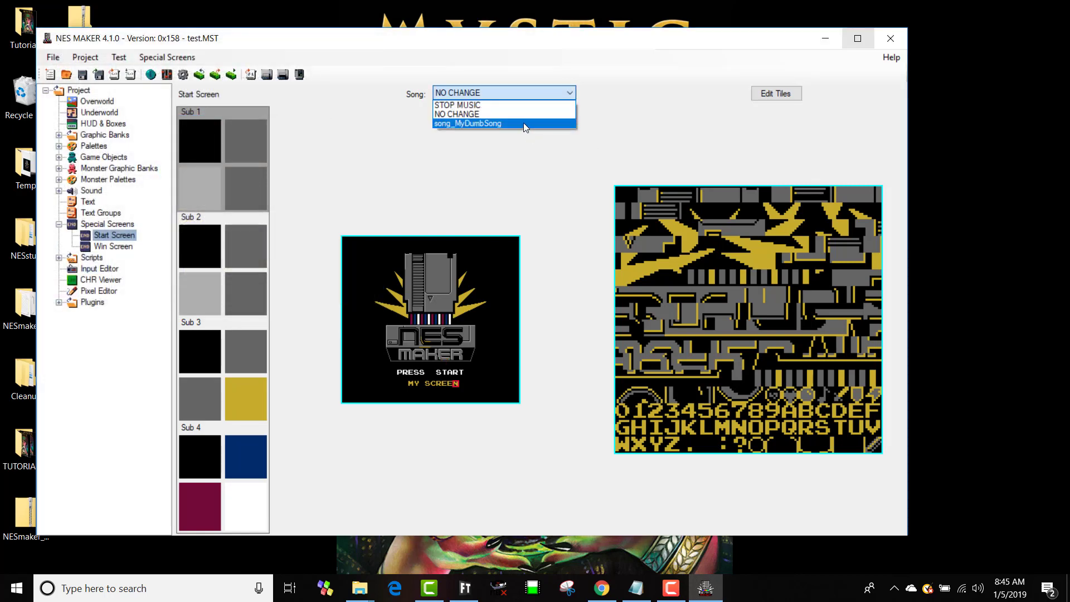
click(524, 123)
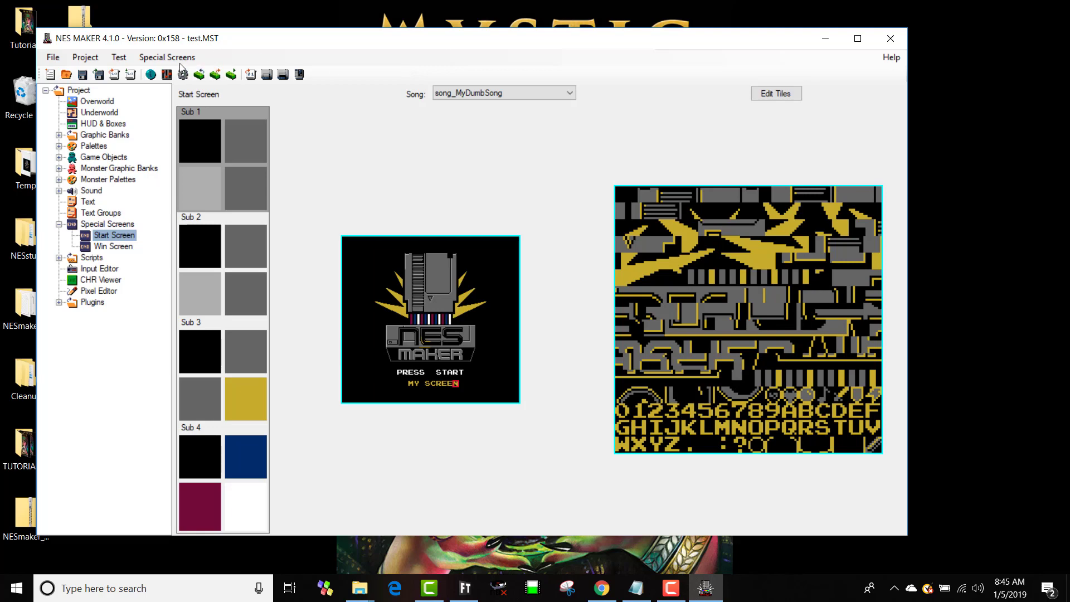
Turn off Skip Start Screen in the project's initial data and try to export and test the game.
click(148, 75)
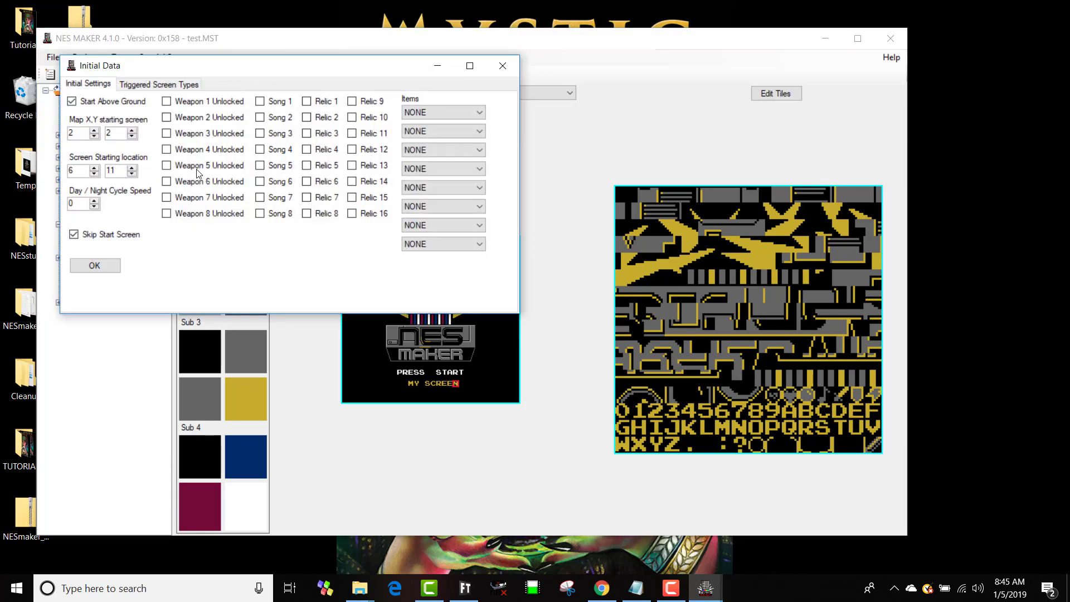
drag(213, 67, 289, 128)
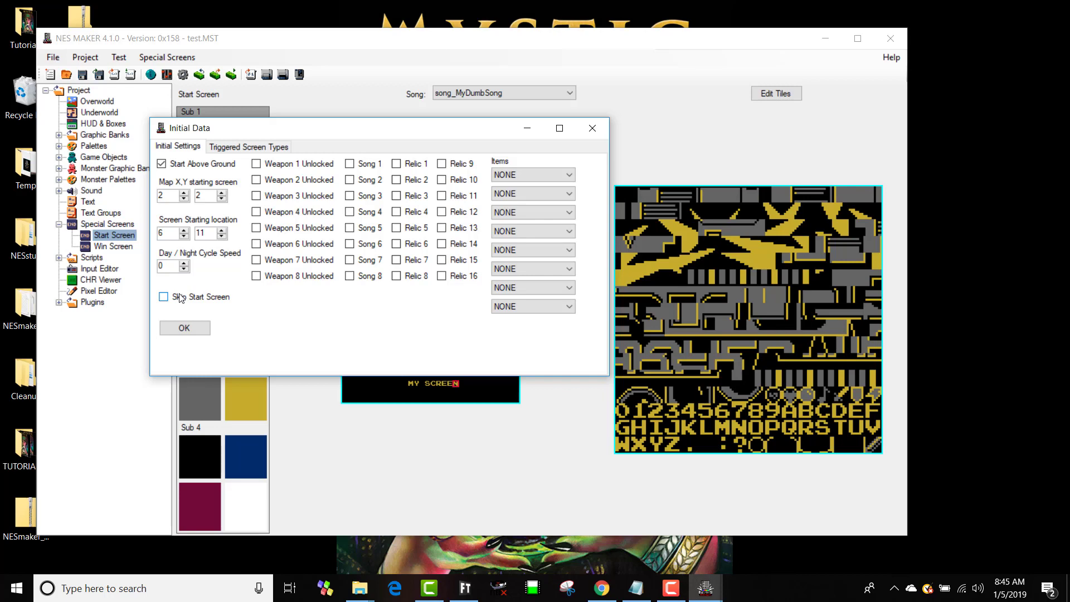
click(184, 328)
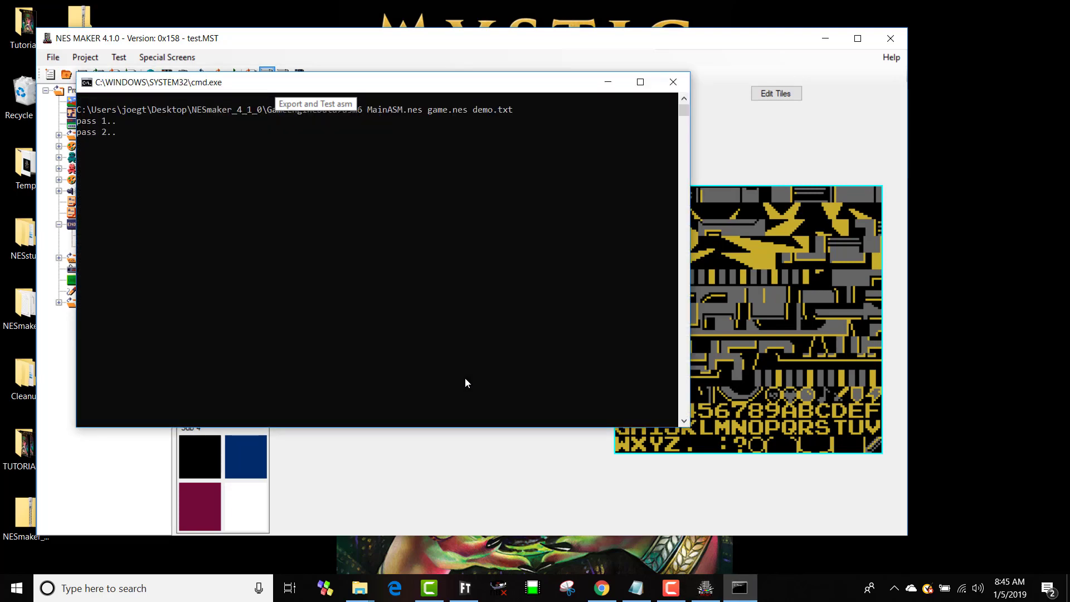
key(Return)
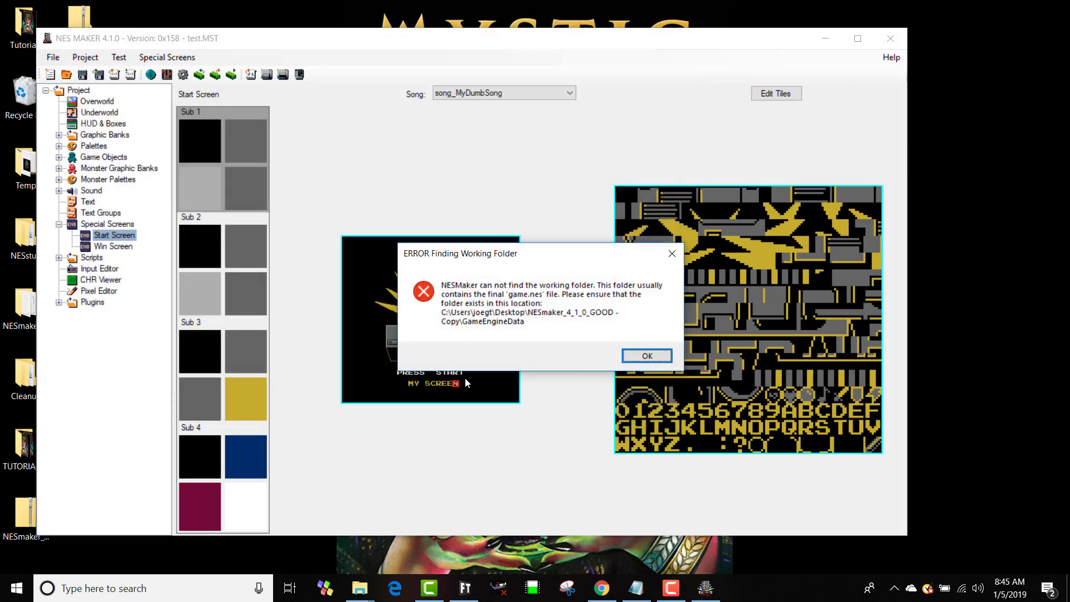
click(646, 355)
Set the emulator's working folder in the project settings to NESmaker_4_1_0\GameEngineData by picking its game NES file.
click(118, 57)
click(119, 57)
click(183, 74)
click(255, 120)
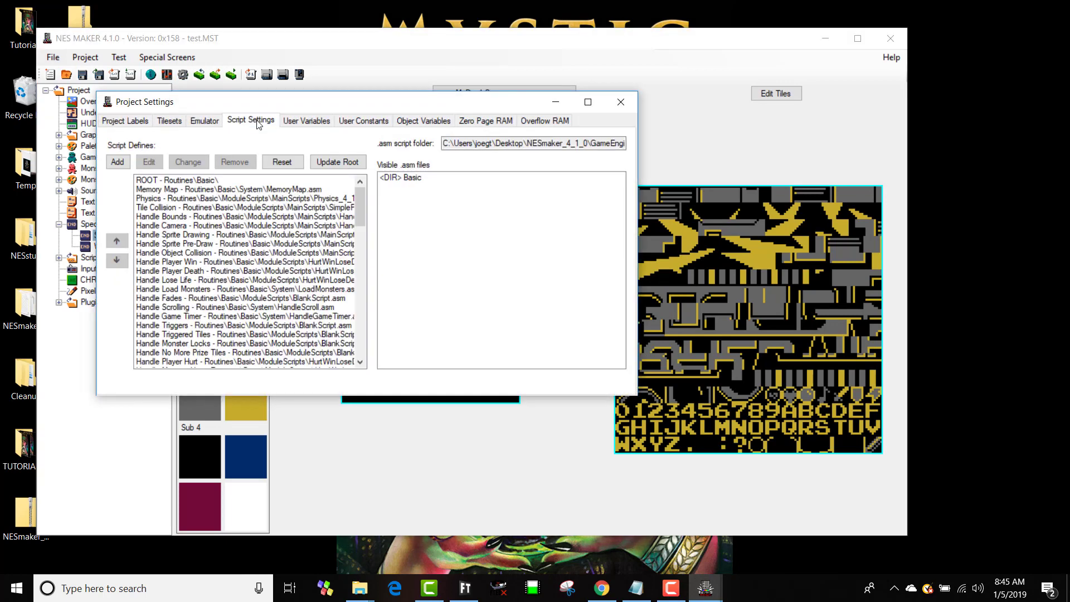
click(205, 121)
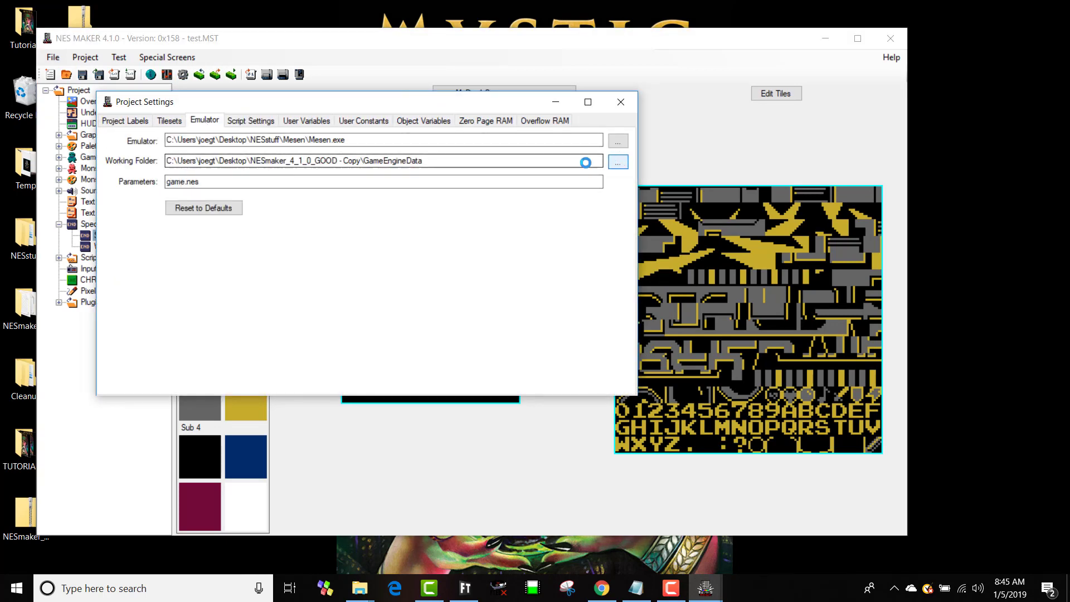
click(614, 160)
click(484, 145)
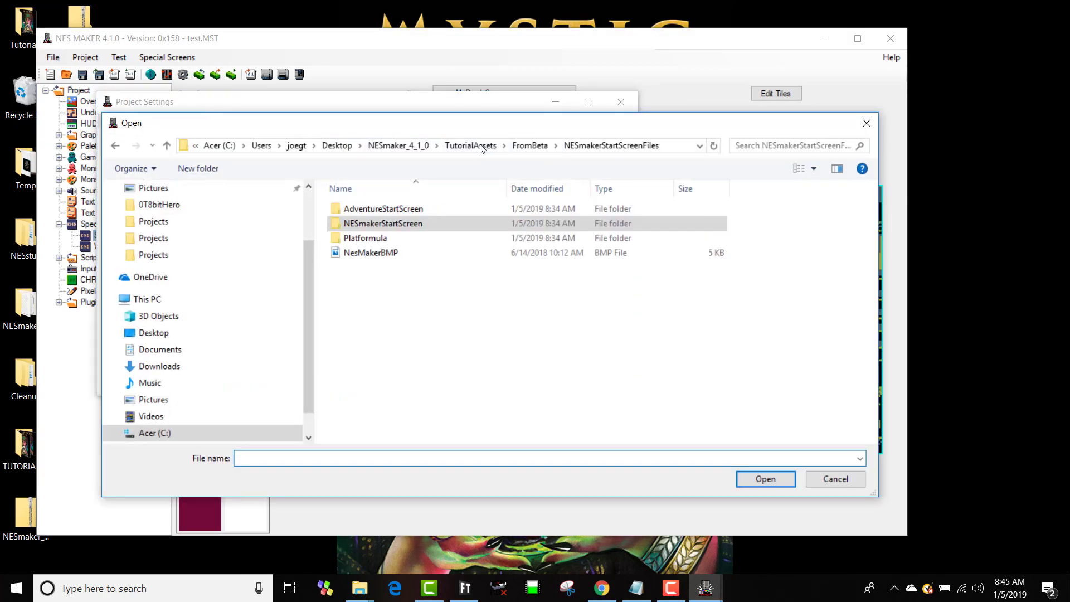
click(372, 146)
double_click(382, 283)
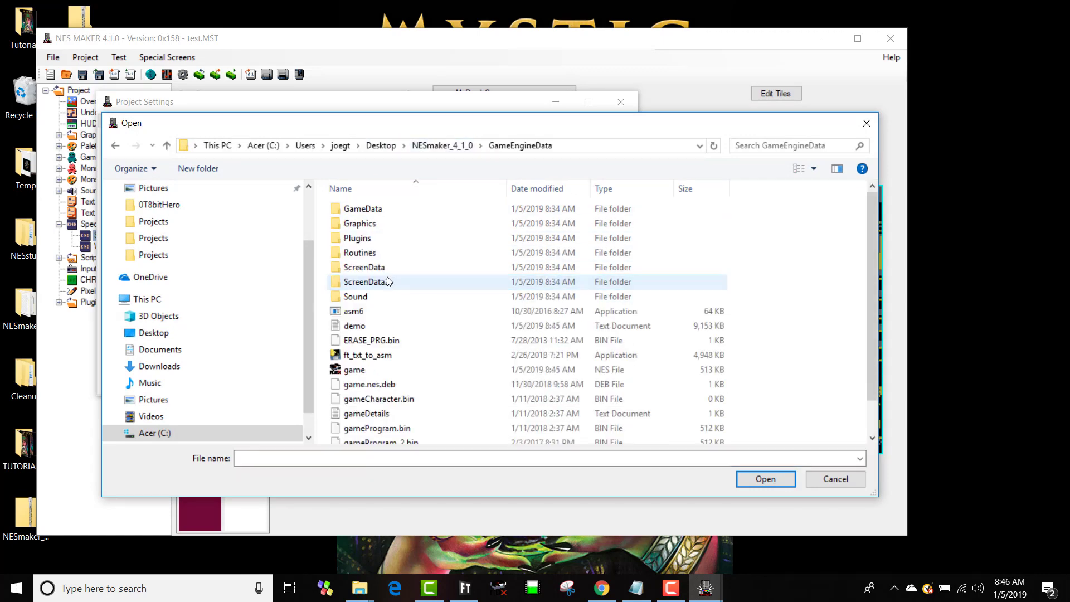
click(354, 370)
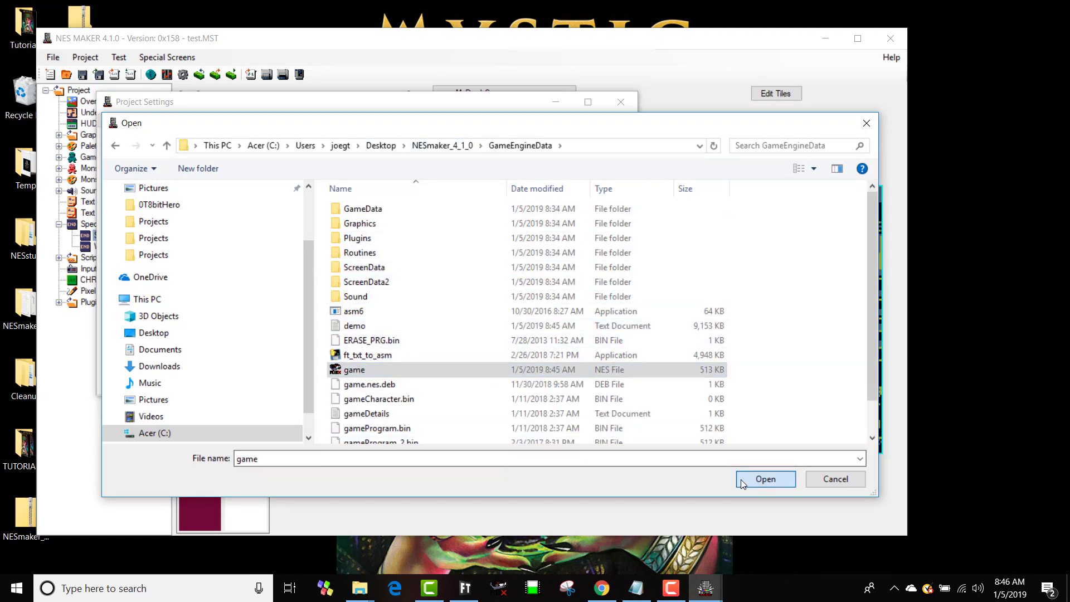
click(766, 479)
click(621, 101)
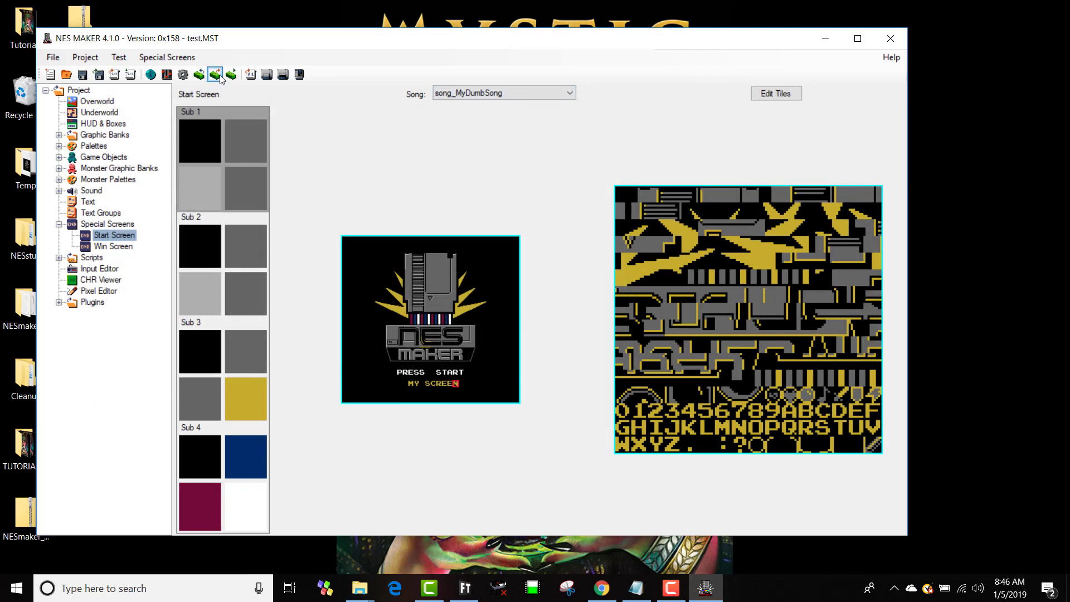
Export and test the game in the emulator, and apply the Sub 3 palette to the S in MY SCREEN.
click(267, 74)
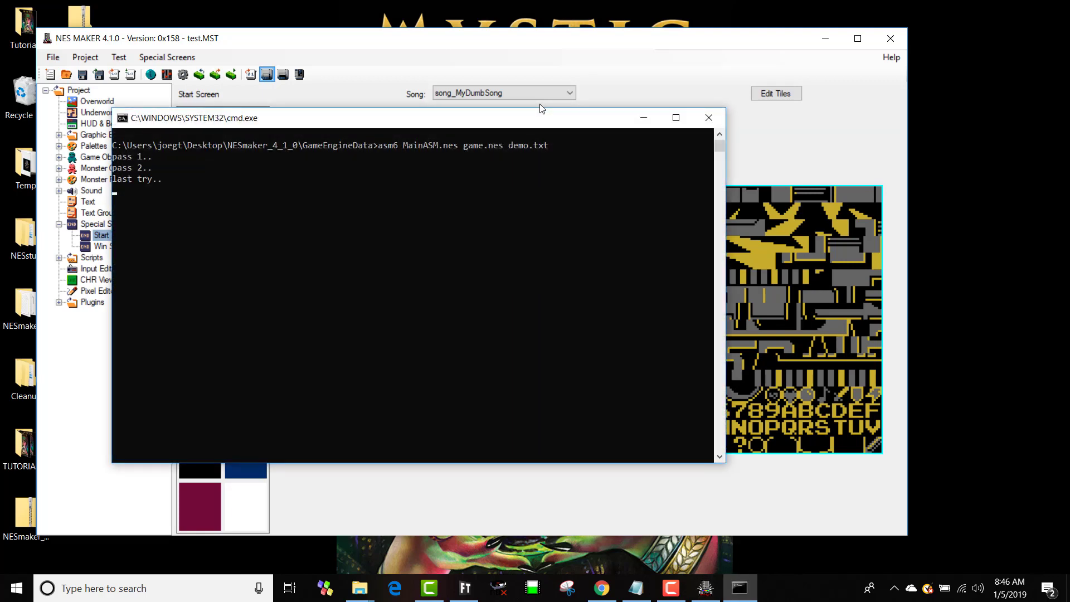
key(Return)
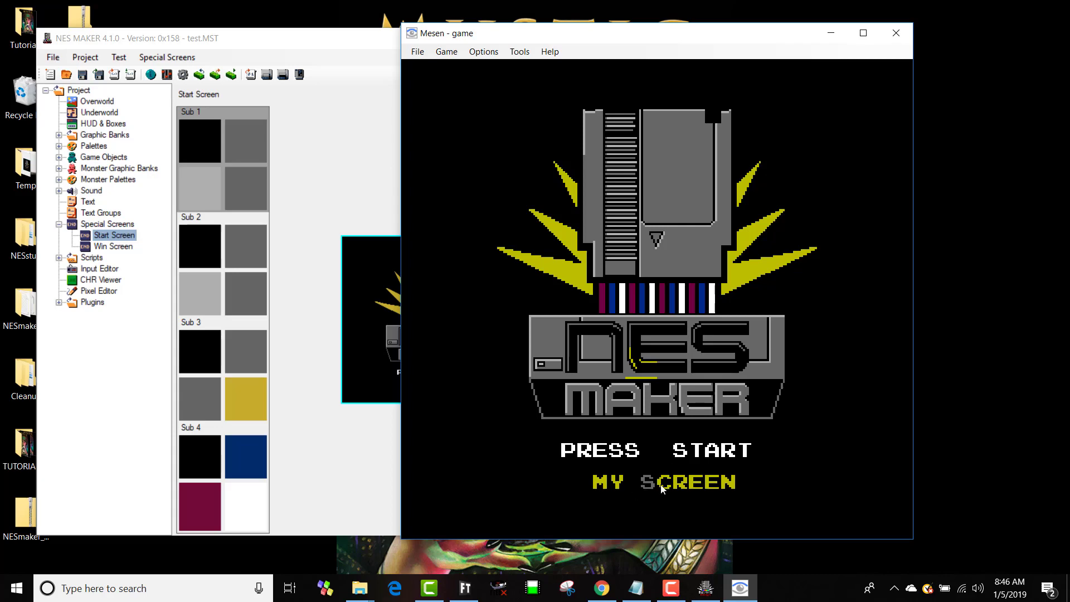
click(896, 33)
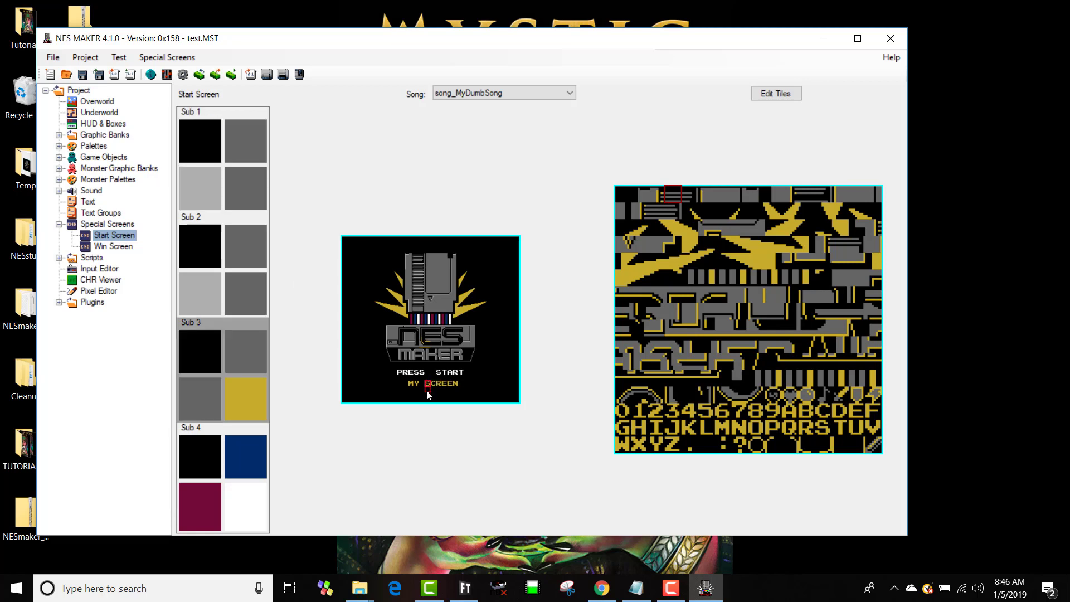
click(196, 374)
Add StartGame.asm from Basic\ModuleScripts\InputScripts to the project's input scripts.
click(91, 270)
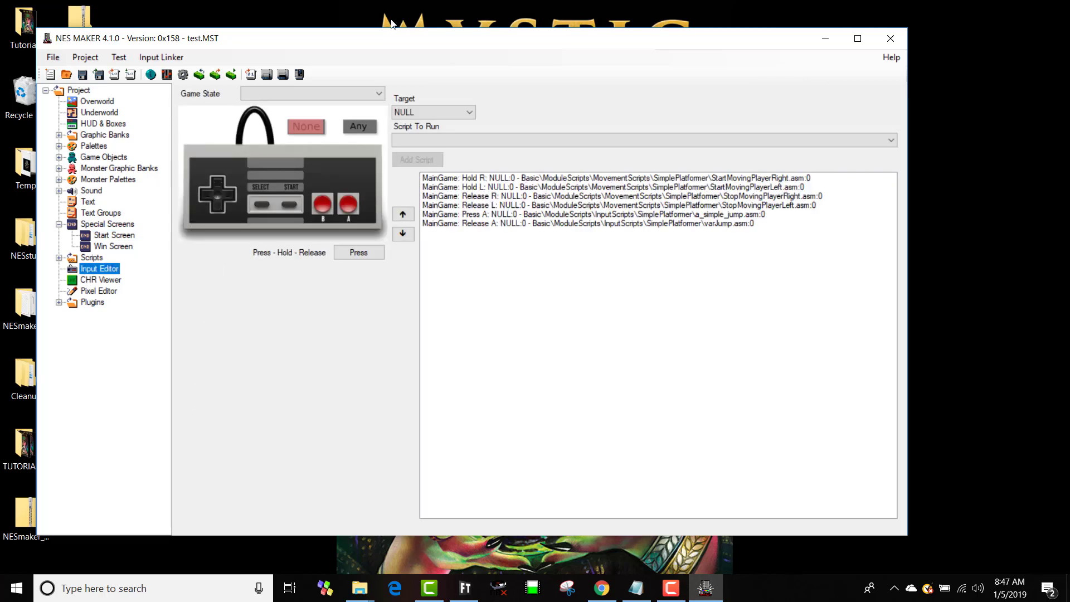
click(346, 90)
click(345, 89)
click(58, 258)
click(101, 271)
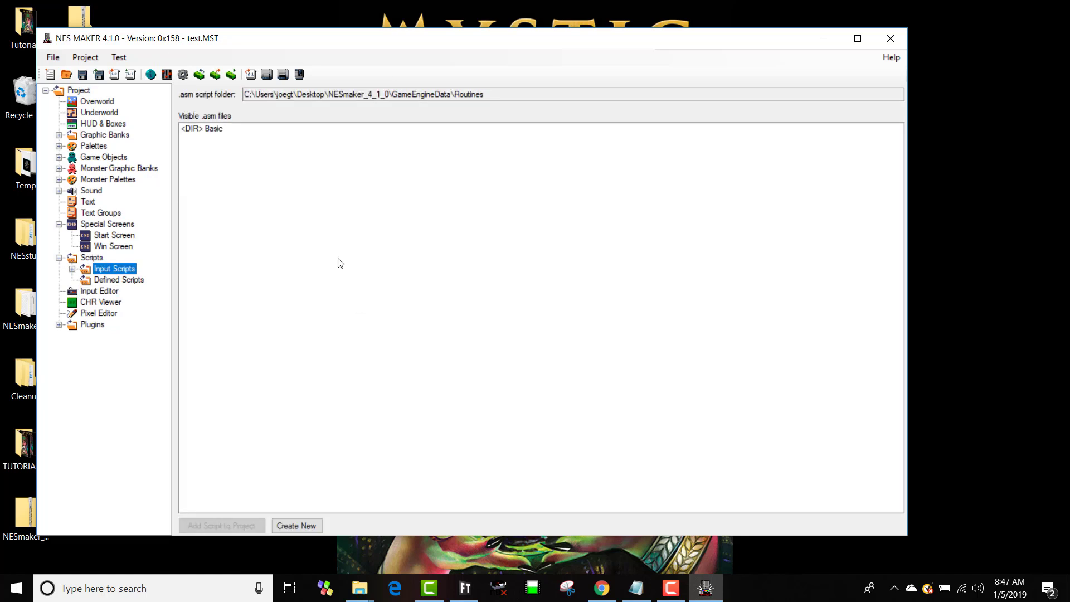
double_click(228, 137)
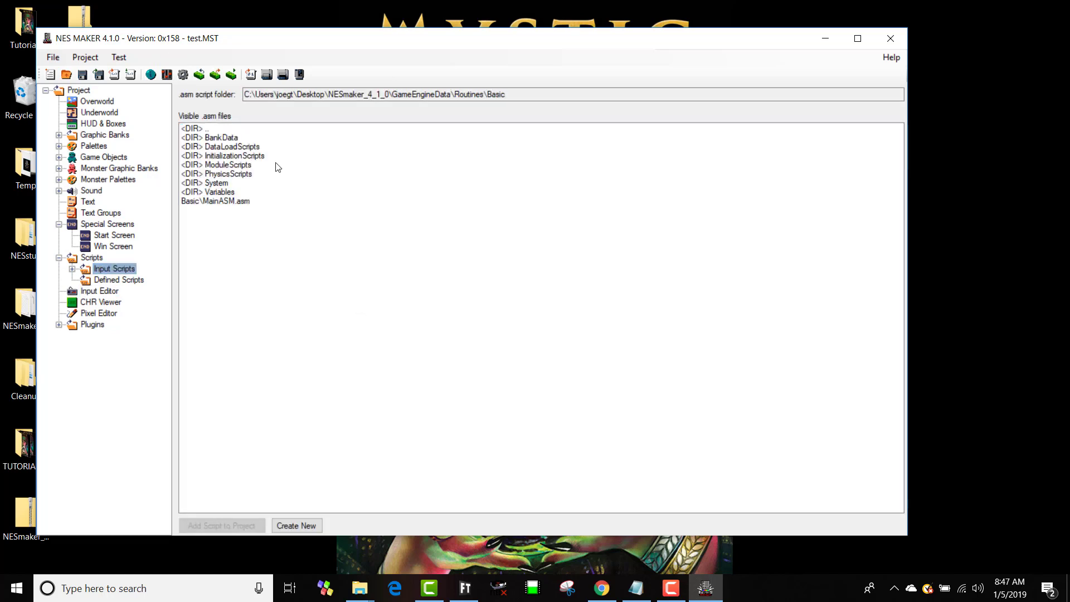
double_click(242, 164)
double_click(228, 157)
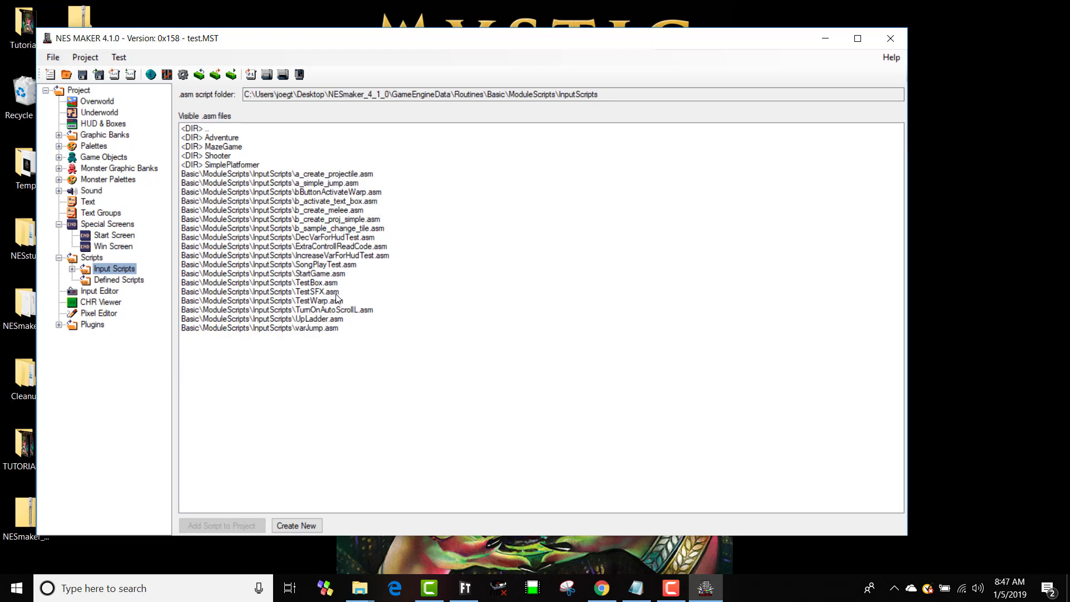
click(331, 274)
double_click(331, 274)
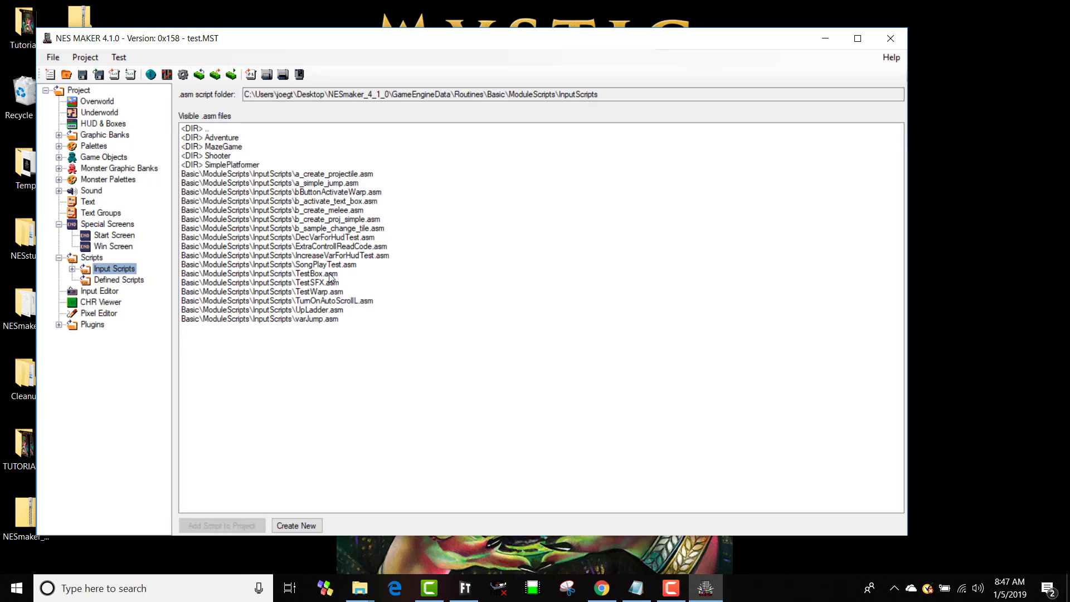
Open the StartGame.asm input script and examine its state change, sound and sprite handling lines.
click(72, 268)
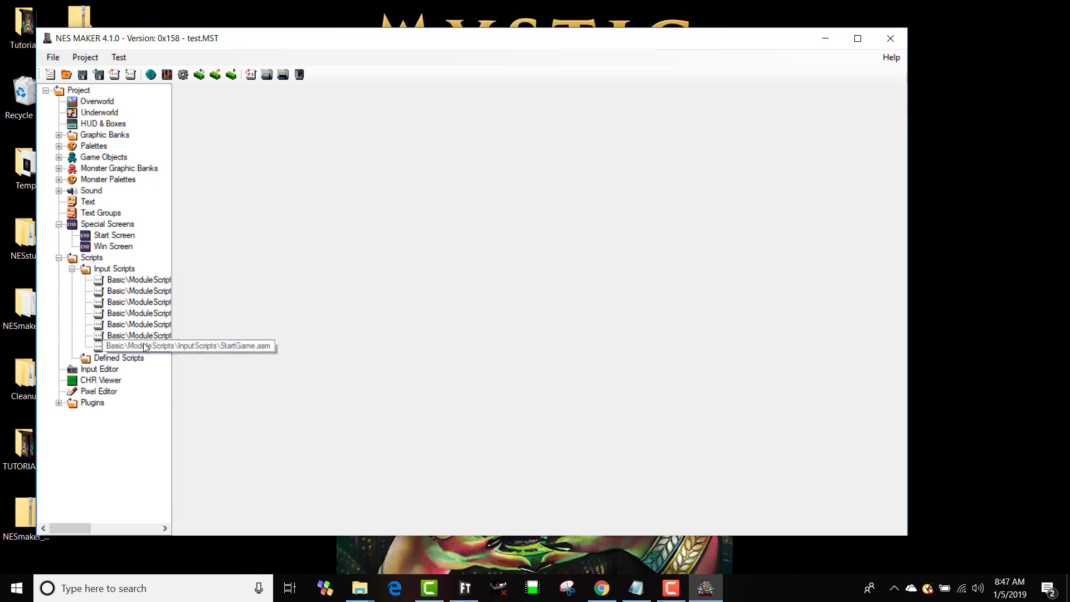
click(142, 346)
drag(310, 138, 209, 122)
click(332, 148)
click(327, 131)
drag(326, 131, 214, 114)
click(301, 204)
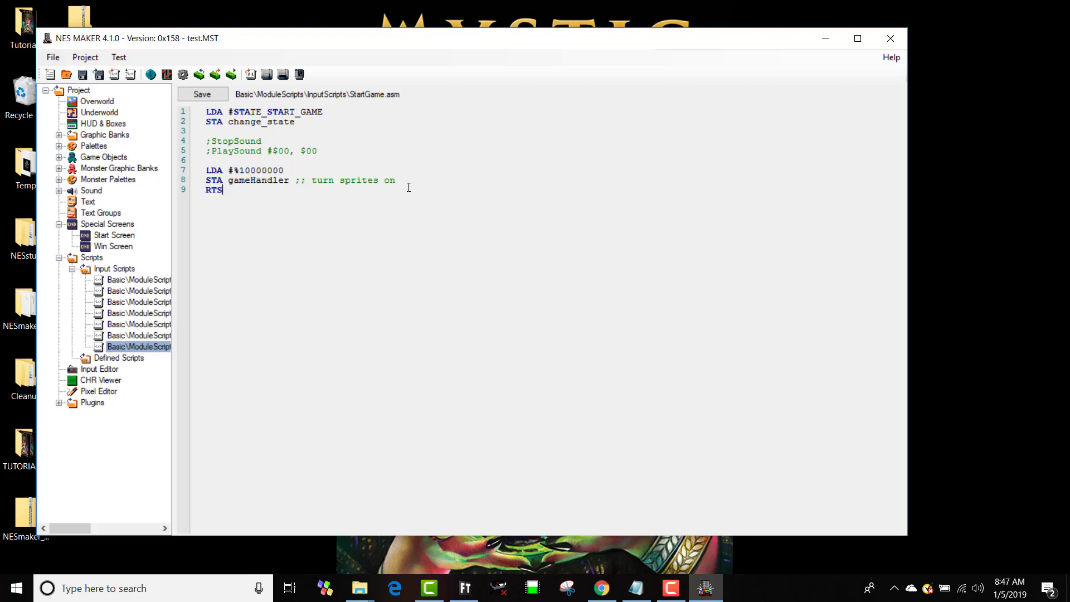
drag(397, 180, 206, 161)
click(195, 162)
Assign StartGame.asm to a Press of the Start button for the StartScreen game state in the Input Editor.
click(96, 368)
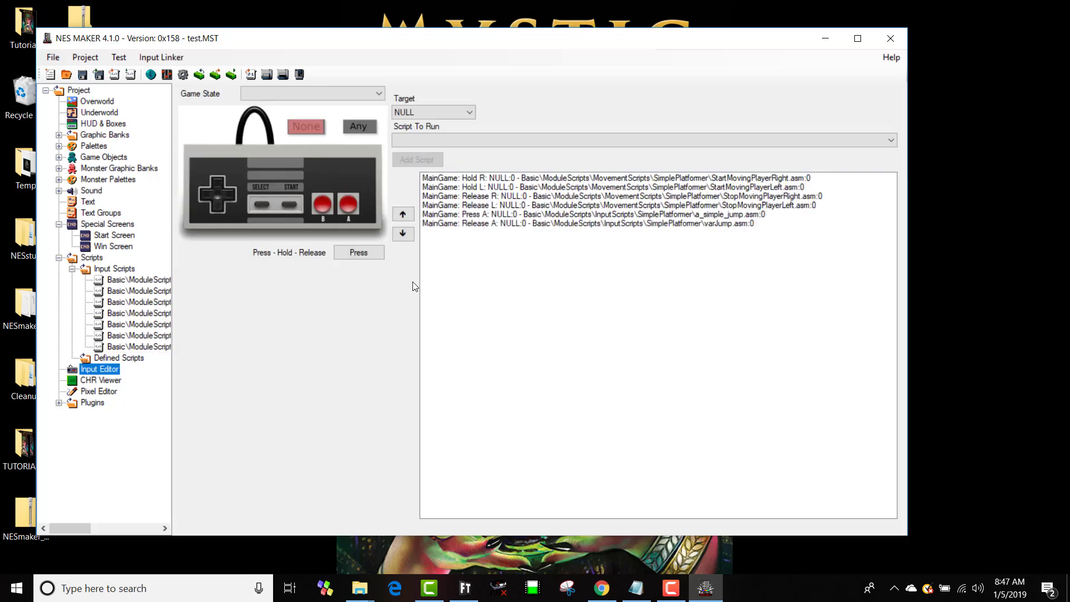
click(354, 92)
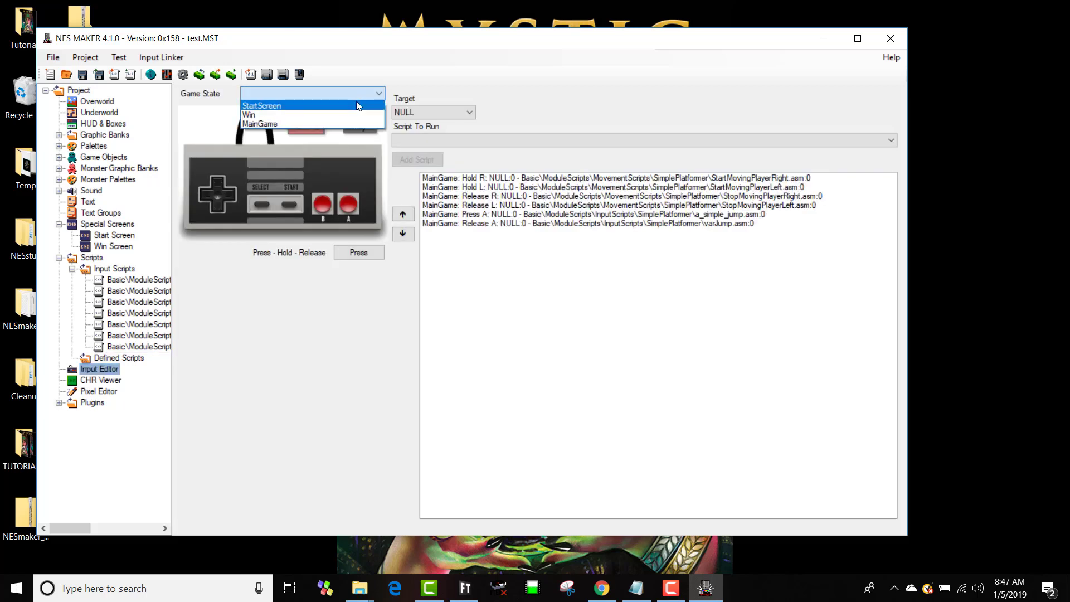
click(357, 106)
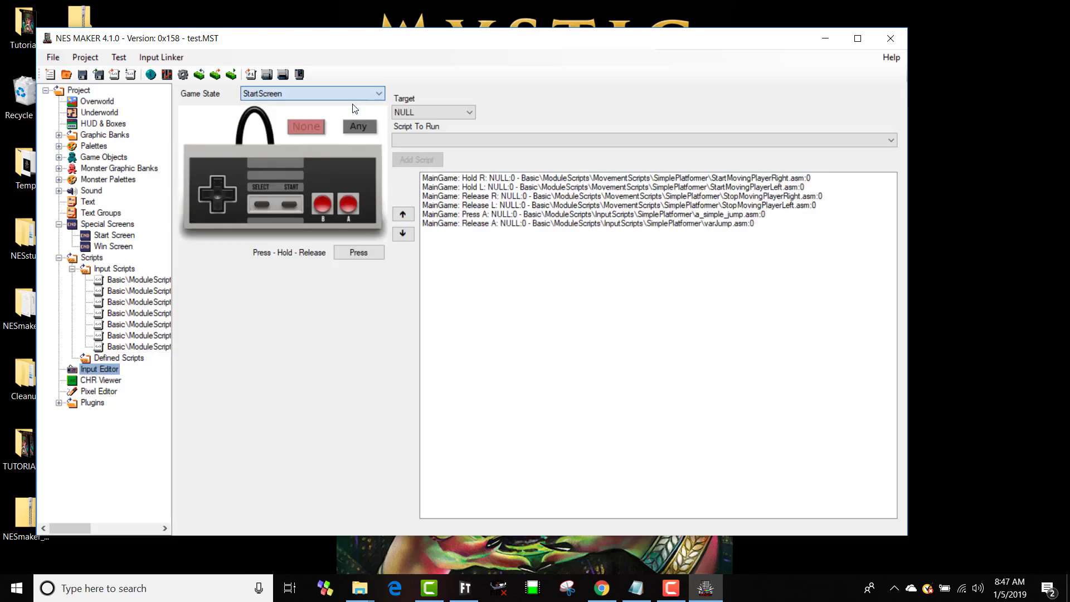
click(298, 204)
click(524, 140)
click(514, 203)
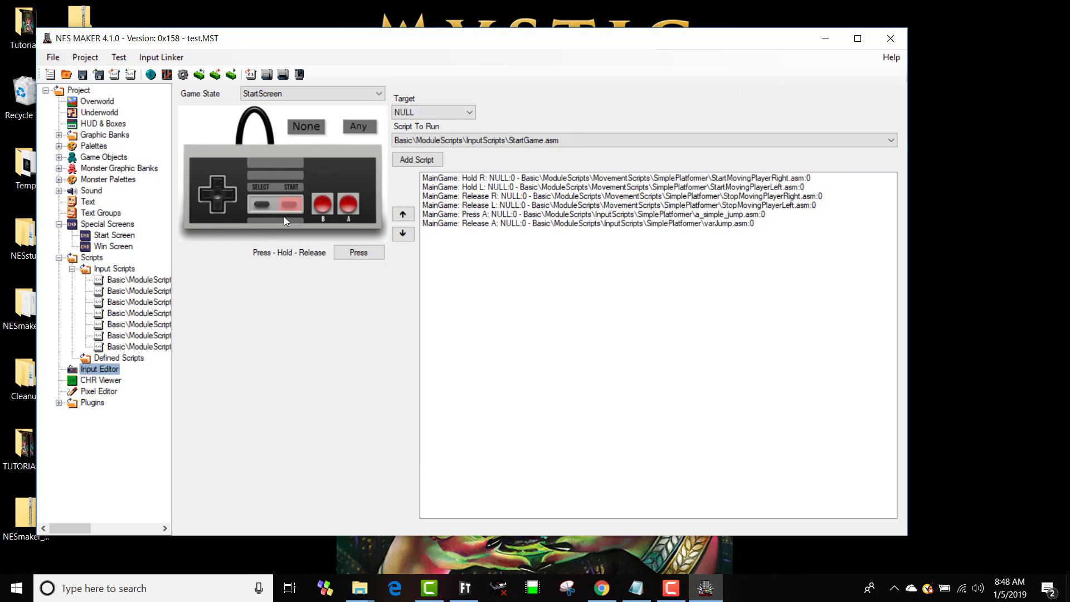
click(419, 160)
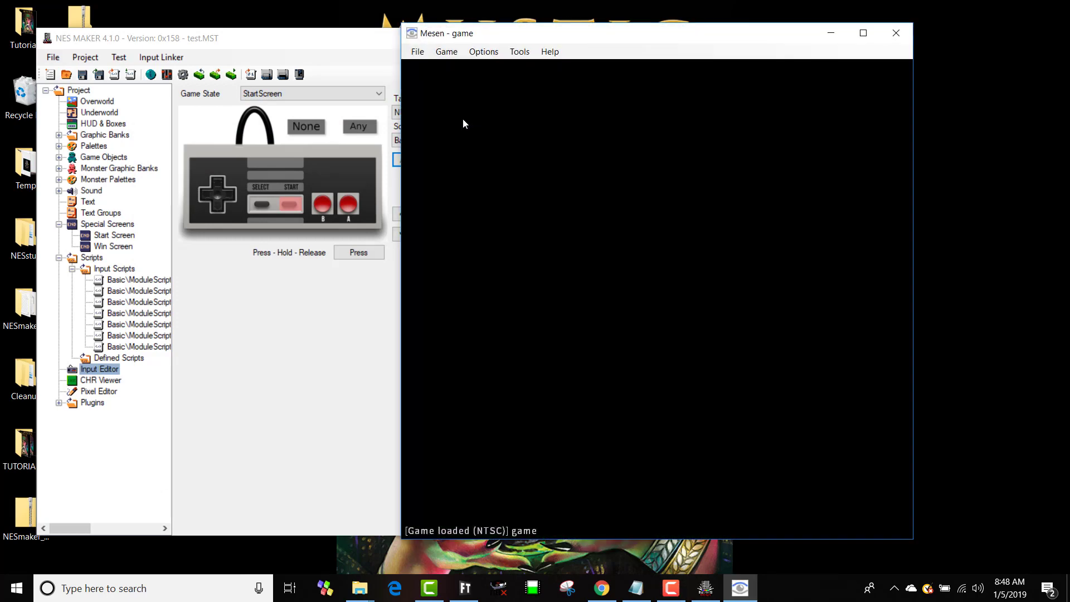
Test the game by starting it from the start screen and moving the player right and left, then close the emulator.
key(w)
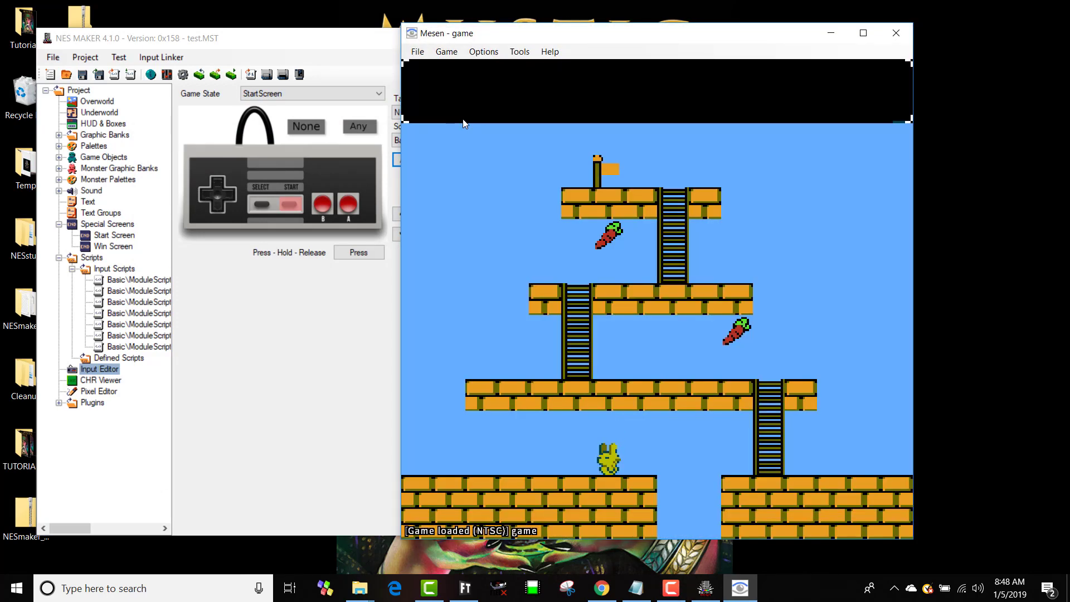
key(Right)
key(Left)
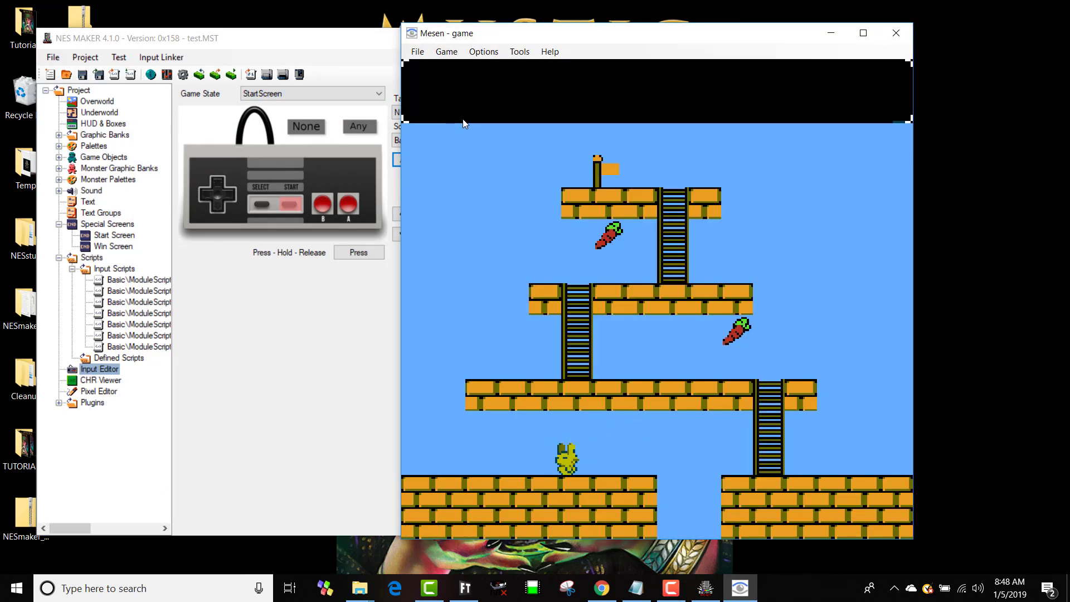
click(896, 34)
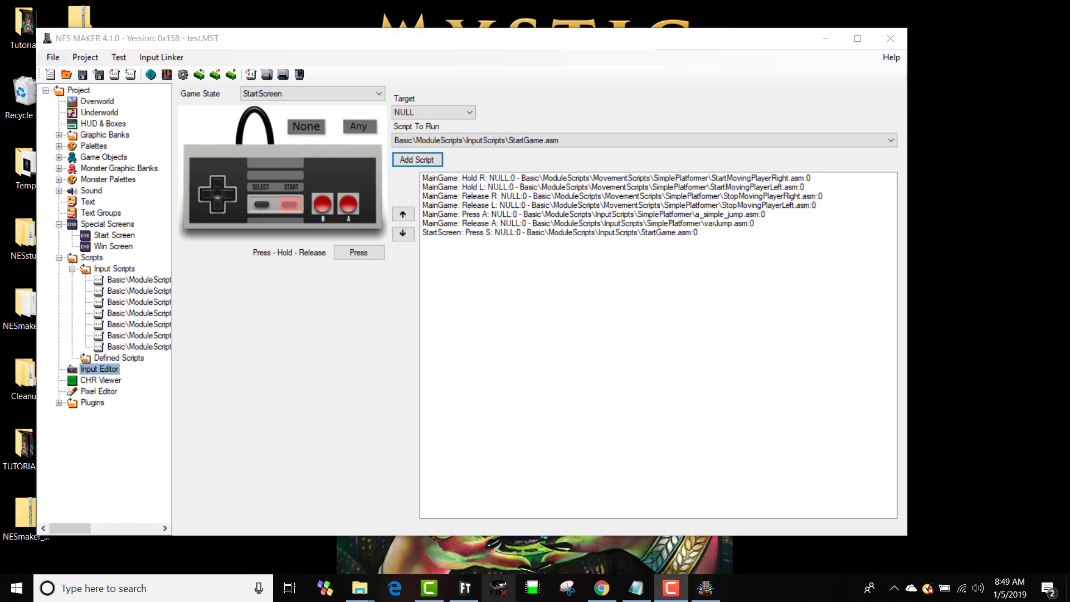
Switch to NES Screen Tool and bring its window fully into view over the project.
mouse_move(601, 588)
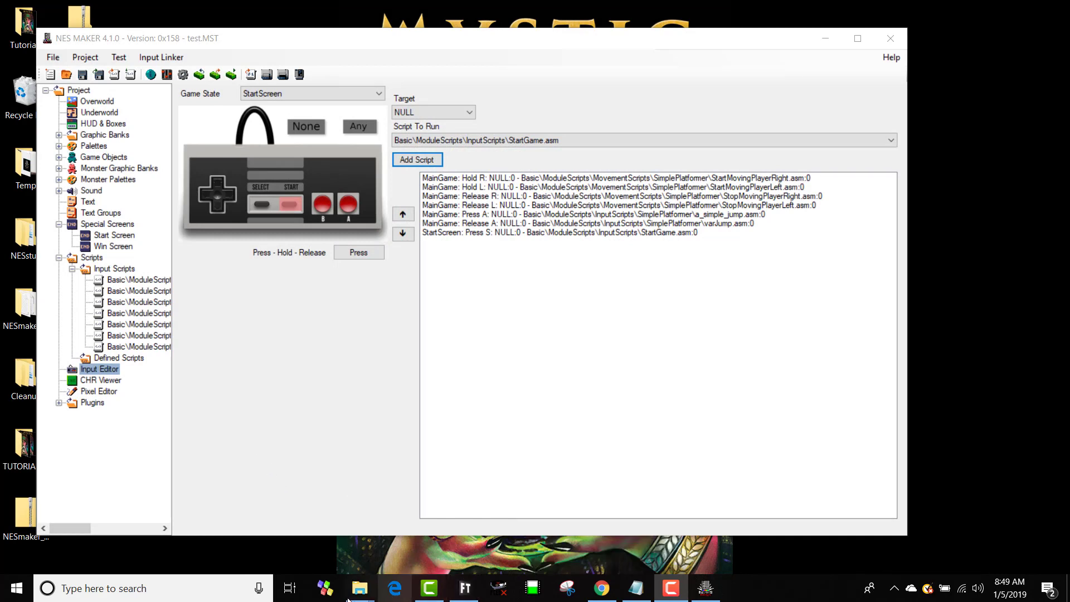
mouse_move(455, 597)
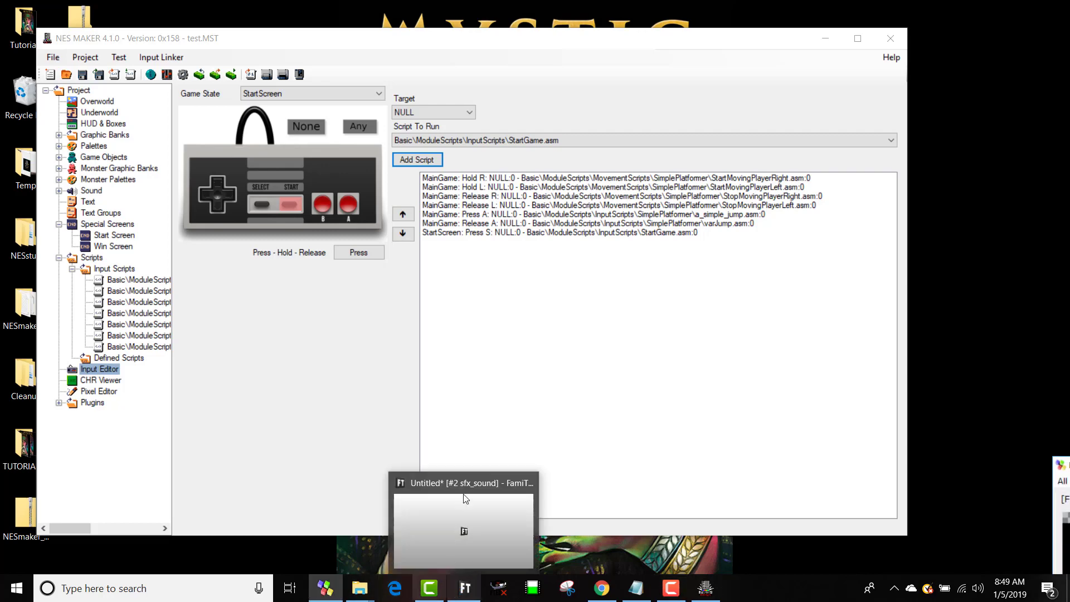
drag(1058, 477, 273, 77)
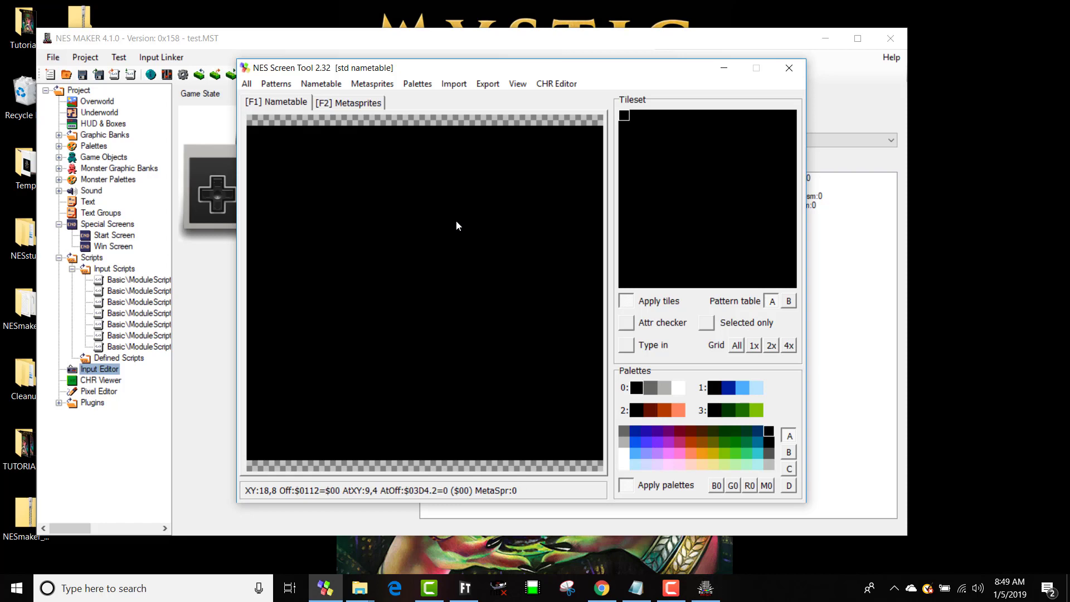
Bring the Joe-small2 image file into view on the desktop, open it in Photos and reposition the viewer window.
drag(1069, 201, 997, 230)
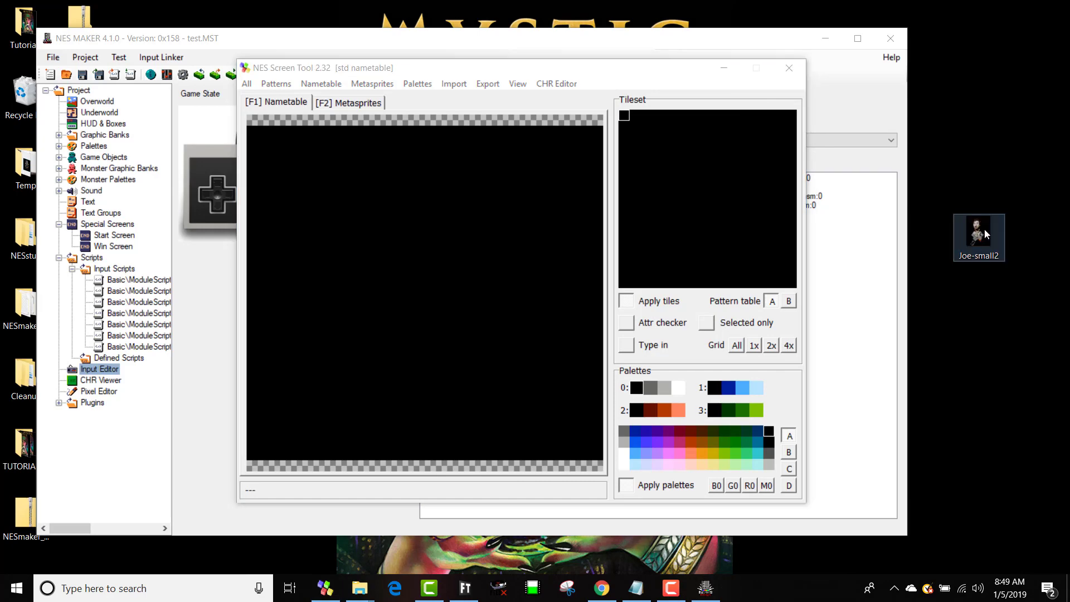
double_click(984, 234)
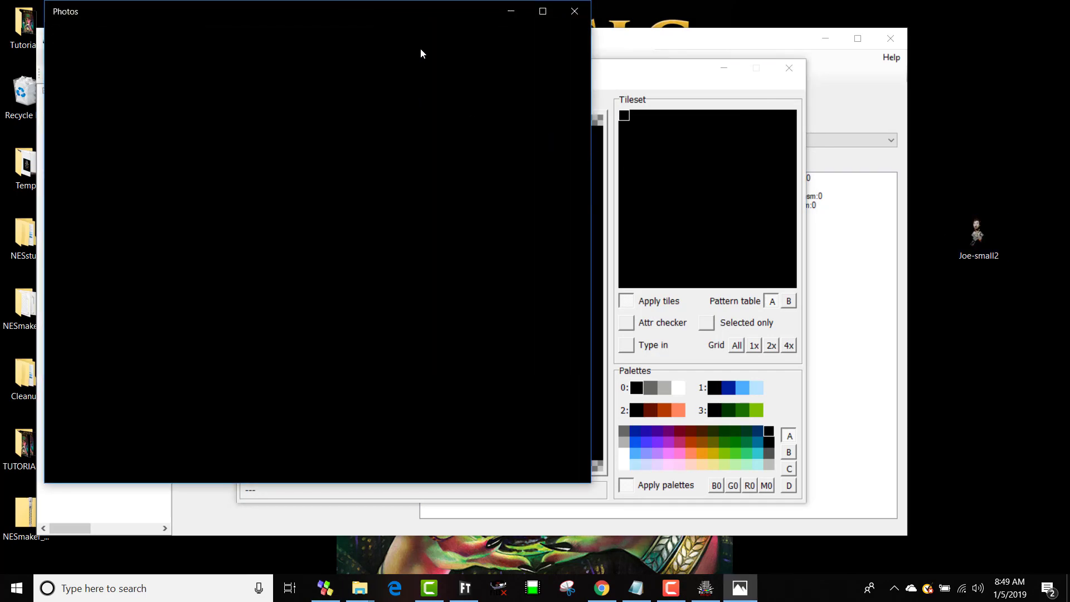
drag(396, 13, 444, 29)
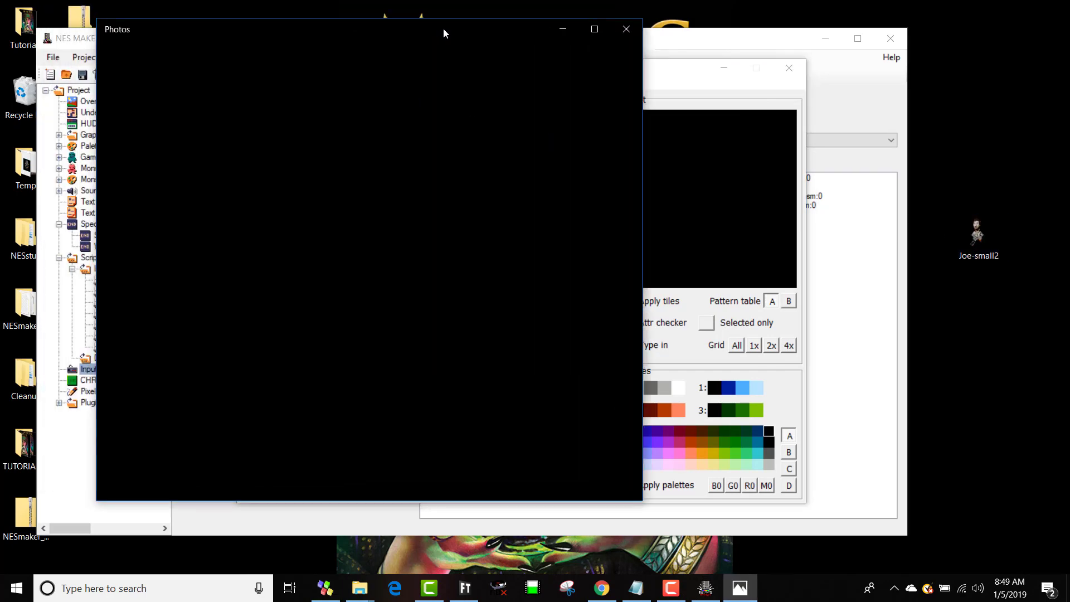